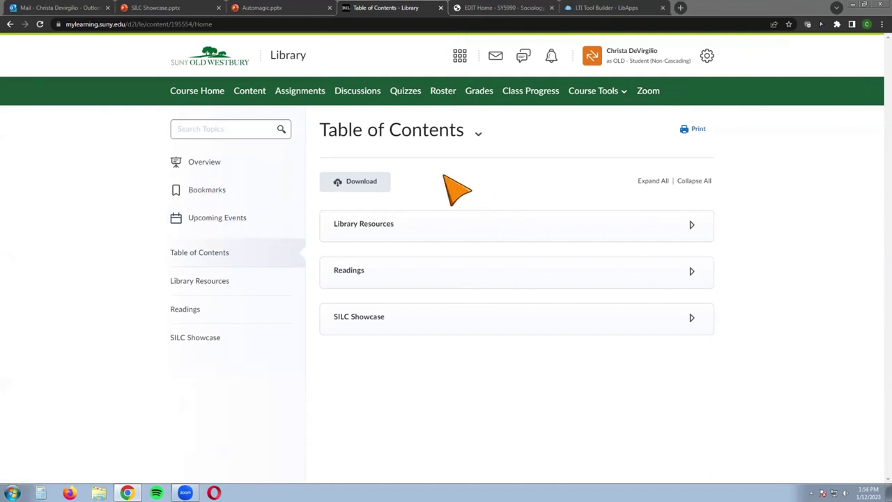
- Expand the SILC Showcase module and open the Sociology Department Resources tool link
{"action": "left_click", "coordinate": [690, 319]}
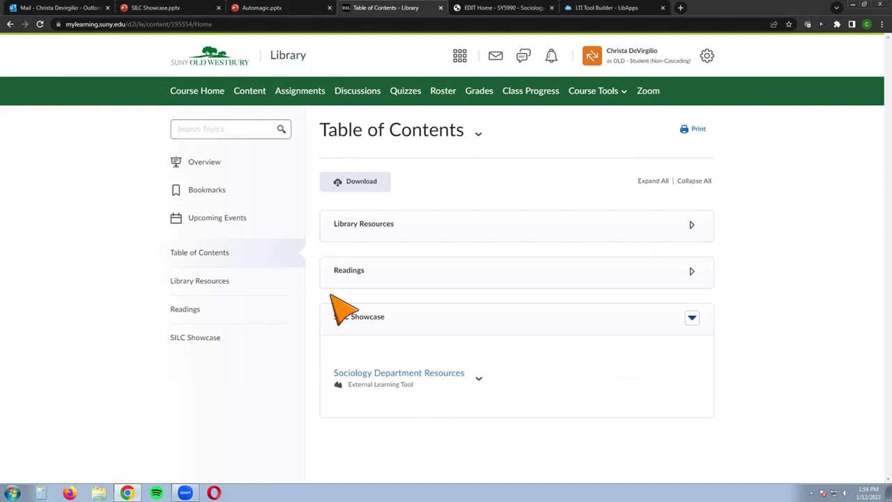
{"action": "left_click", "coordinate": [401, 375]}
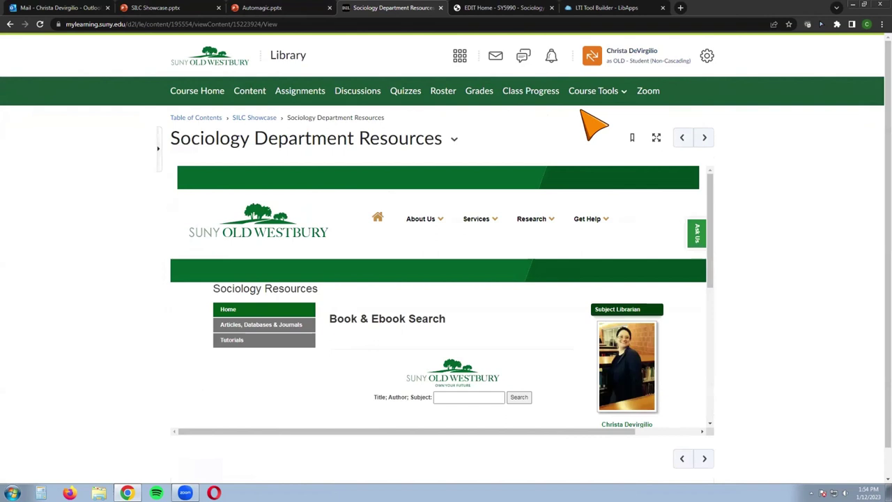
- Browse the embedded guide's Articles, Databases & Journals page and its Tutorials page
{"action": "scroll", "coordinate": [739, 259], "scroll_direction": "down", "scroll_amount": 1}
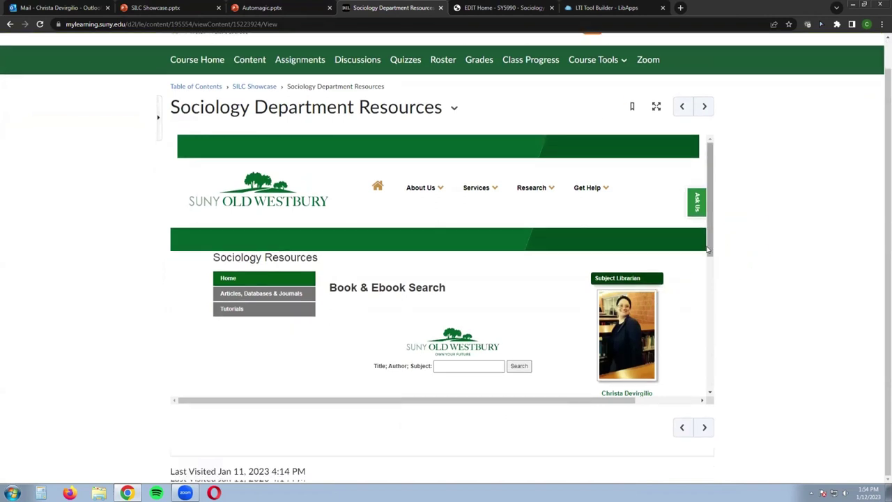
{"action": "scroll", "coordinate": [708, 250], "scroll_direction": "down", "scroll_amount": 3}
{"action": "scroll", "coordinate": [707, 249], "scroll_direction": "up", "scroll_amount": 3}
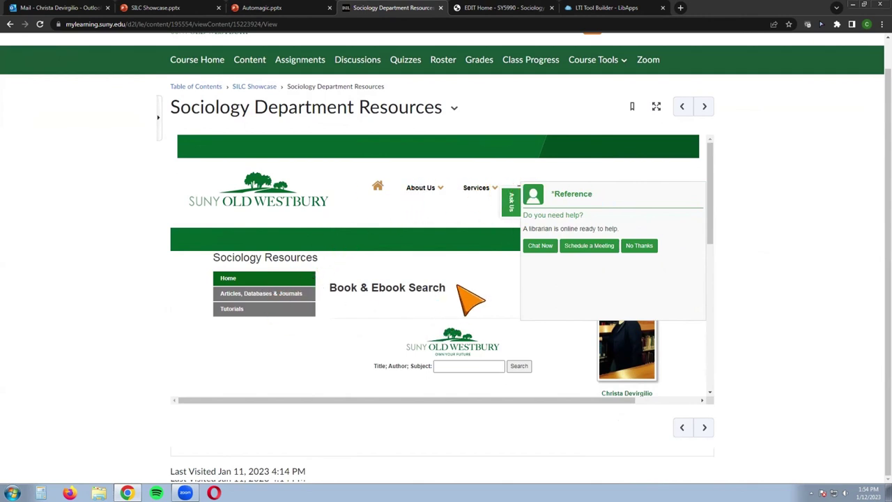
{"action": "left_click", "coordinate": [257, 294]}
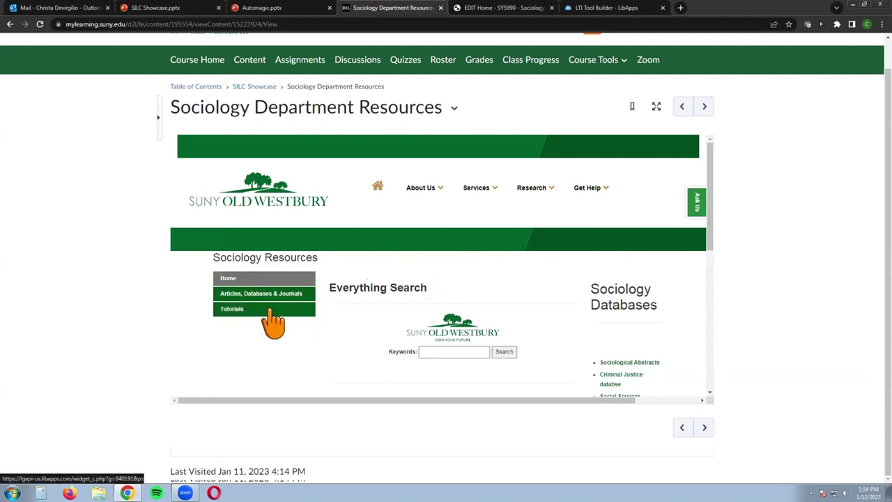
{"action": "left_click", "coordinate": [273, 311]}
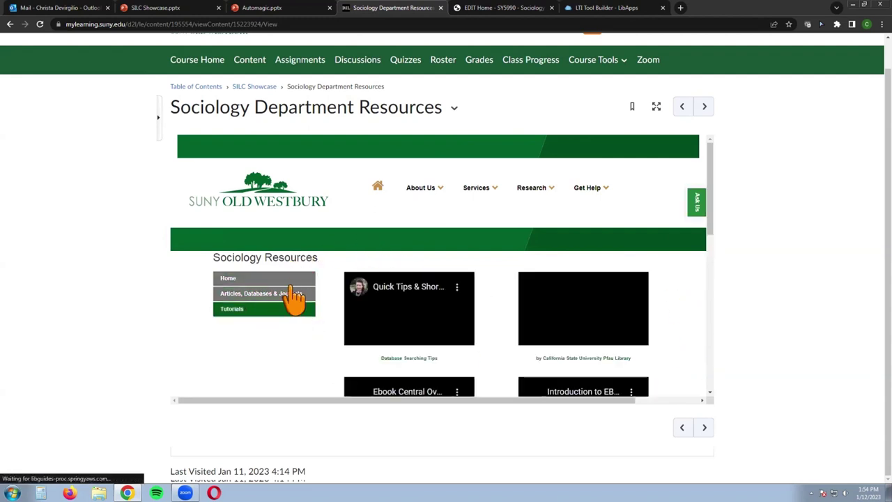
- Return through Articles to the guide's Home page, then bring up the Automagic.pptx presentation
{"action": "left_click", "coordinate": [263, 294]}
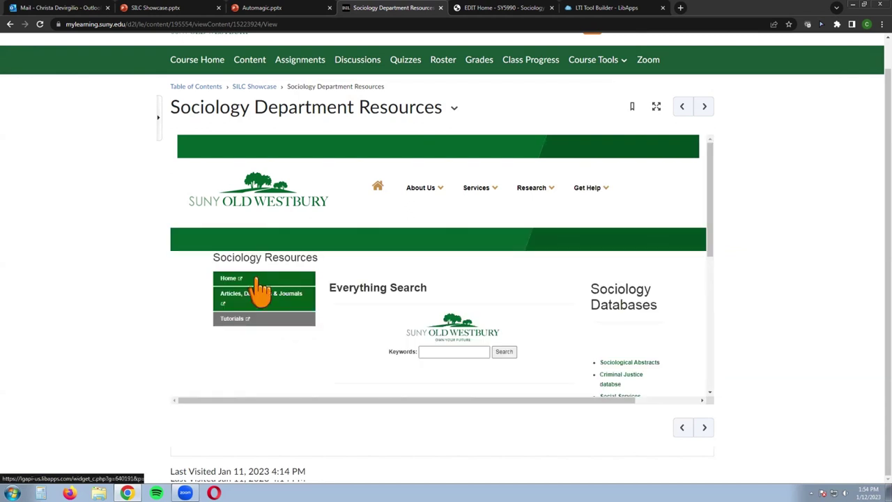
{"action": "left_click", "coordinate": [230, 278]}
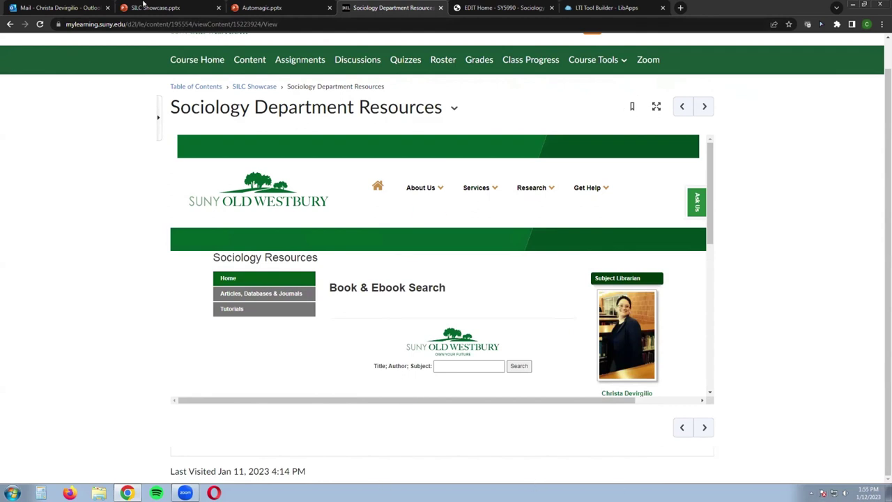
{"action": "left_click", "coordinate": [273, 9]}
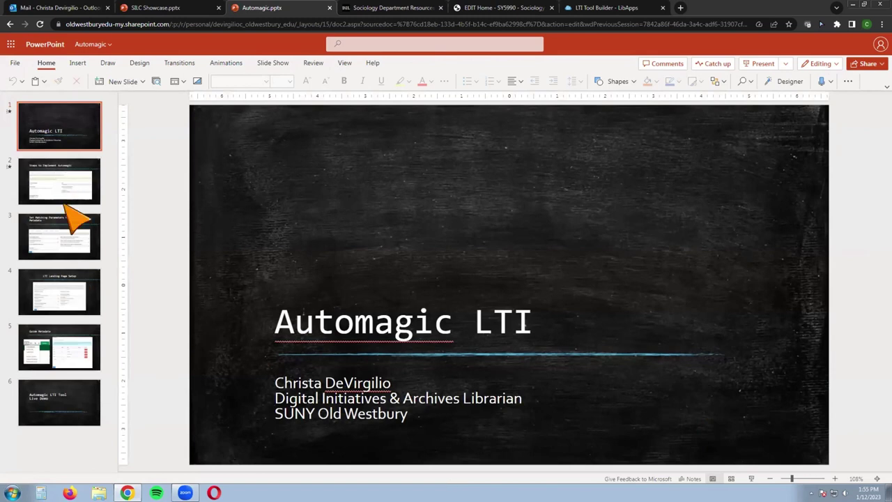
- Start the slide show from slide 2, Steps to Implement Automagic
{"action": "left_click", "coordinate": [43, 178]}
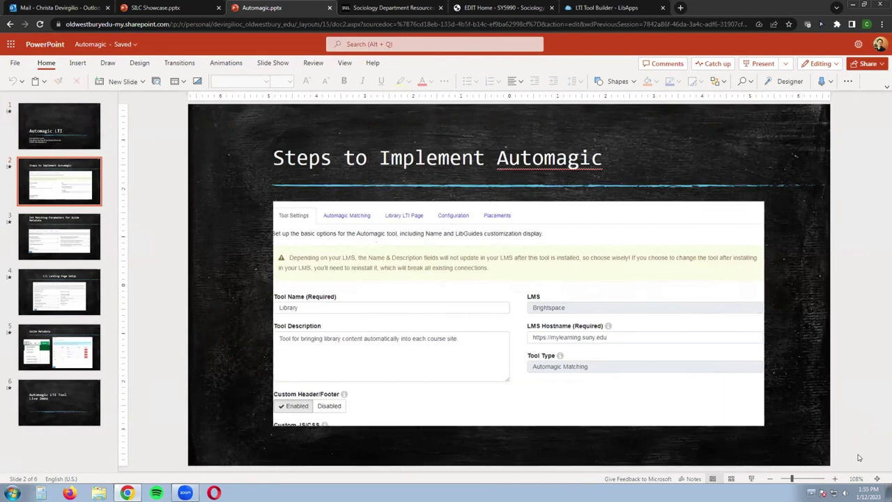
{"action": "left_click", "coordinate": [749, 477]}
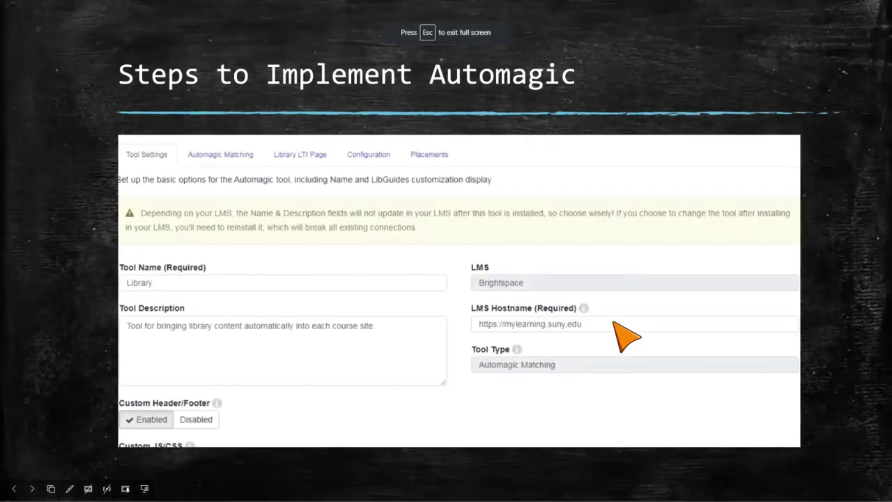
- Advance the slide show through the matching and Guide Metadata slides to the Live Demo slide
{"action": "left_click", "coordinate": [534, 155]}
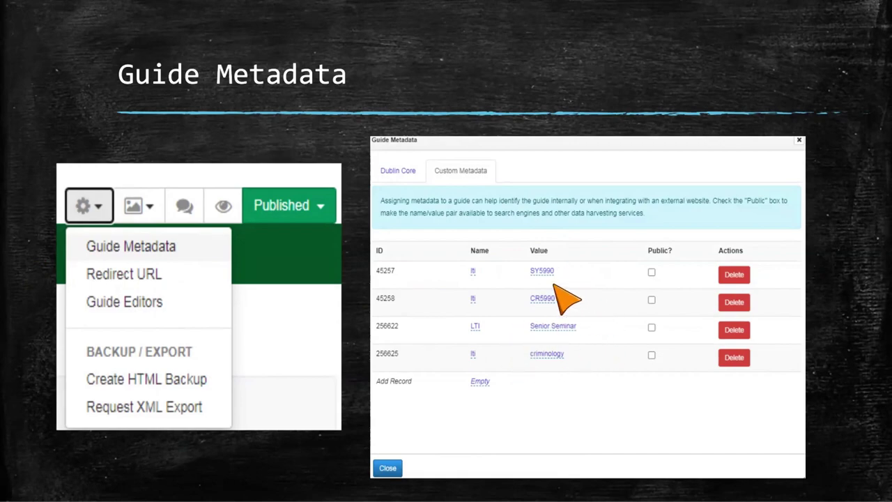
{"action": "left_click", "coordinate": [568, 322]}
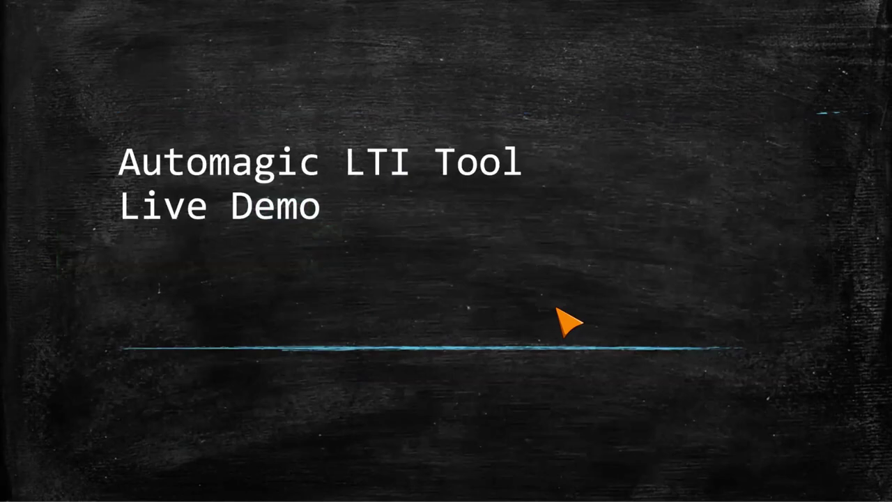
- Exit the slide show and review, then close, the SY5990 guide's Guide Metadata dialog
{"action": "key", "text": "Escape"}
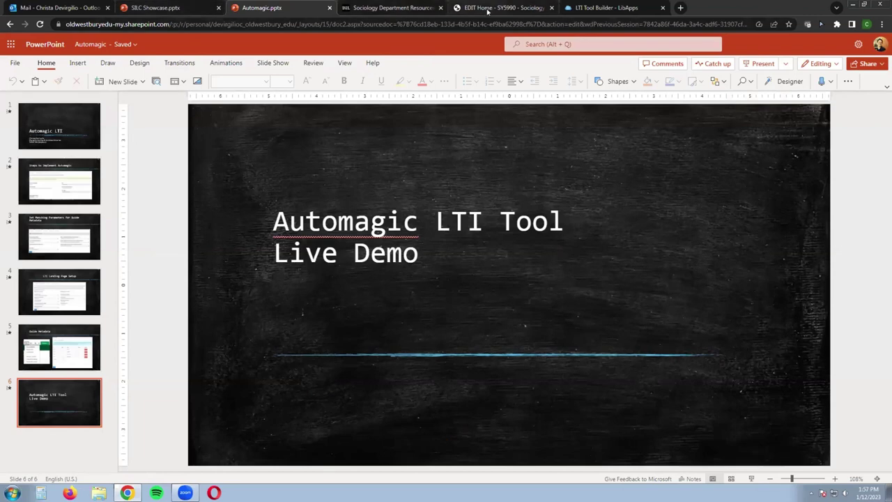
{"action": "left_click", "coordinate": [518, 9]}
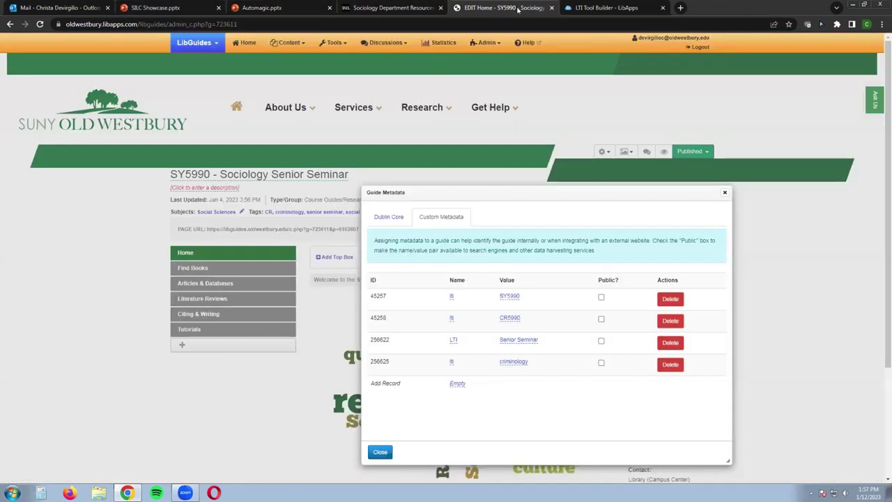
{"action": "left_click", "coordinate": [724, 192]}
- Look over the SY5990 guide page and its settings menu, then go to the LTI Tool Builder list
{"action": "scroll", "coordinate": [771, 383], "scroll_direction": "down", "scroll_amount": 3}
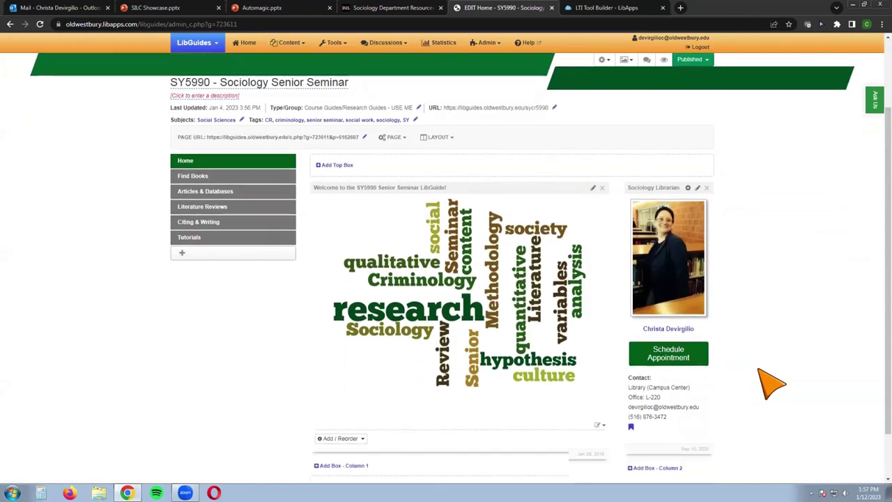
{"action": "scroll", "coordinate": [606, 157], "scroll_direction": "up", "scroll_amount": 3}
{"action": "left_click", "coordinate": [602, 151]}
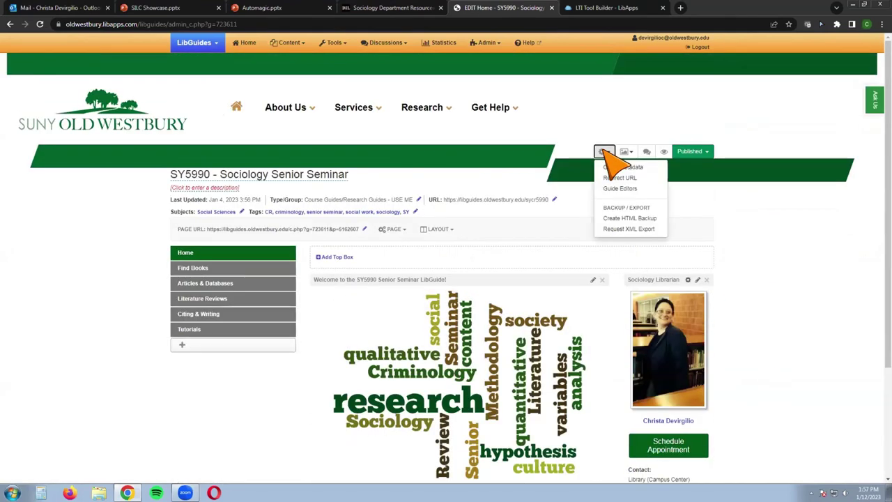
{"action": "left_click", "coordinate": [757, 241]}
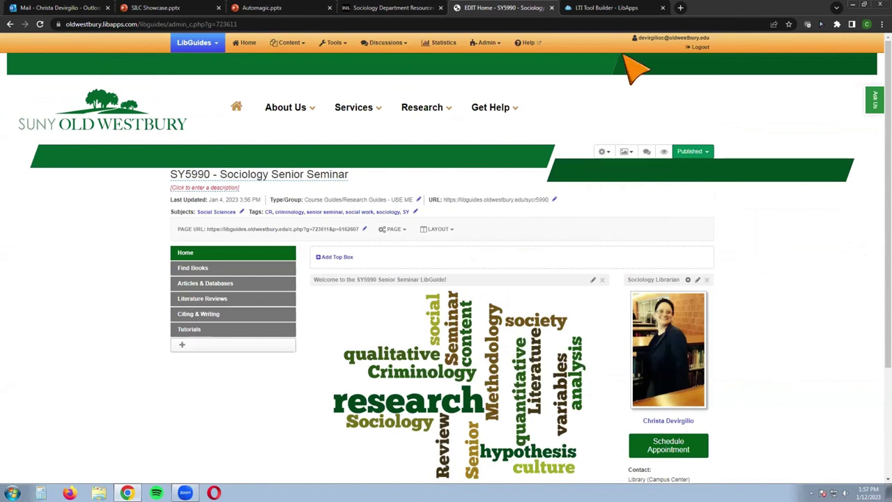
{"action": "left_click", "coordinate": [606, 9]}
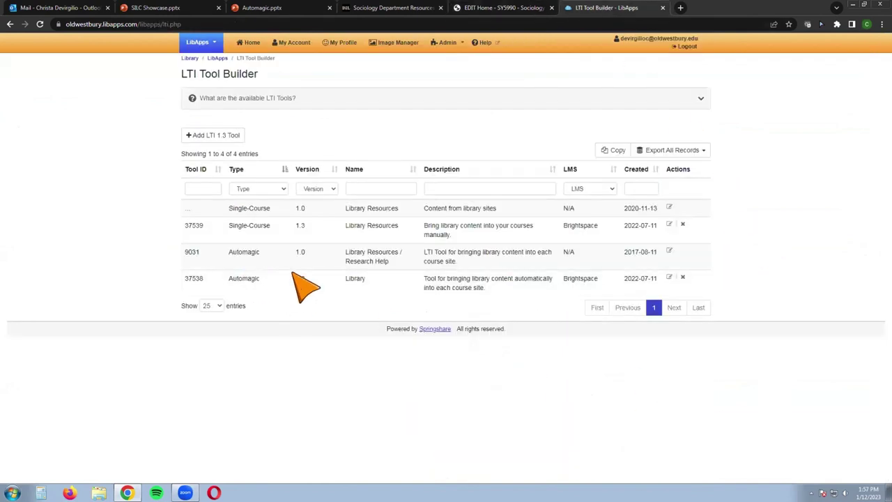
- Edit the Library Automagic tool and open a preview of its Library LTI Page
{"action": "left_click", "coordinate": [668, 278]}
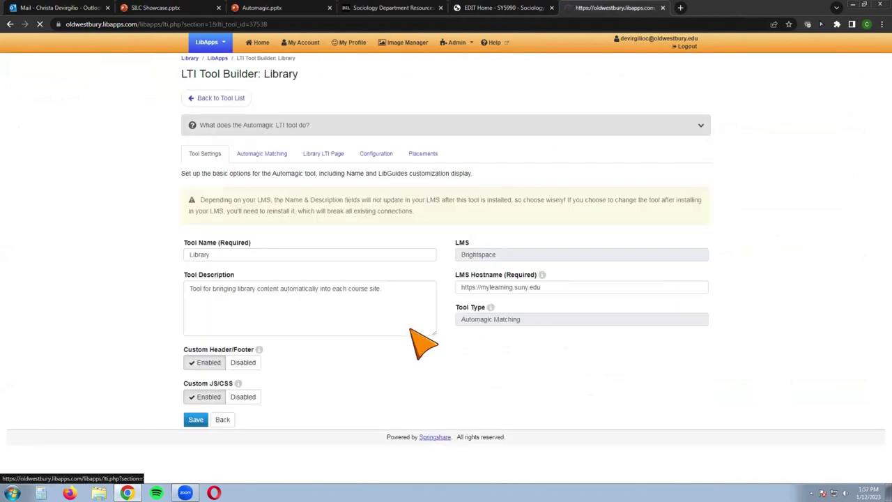
{"action": "left_click", "coordinate": [322, 156]}
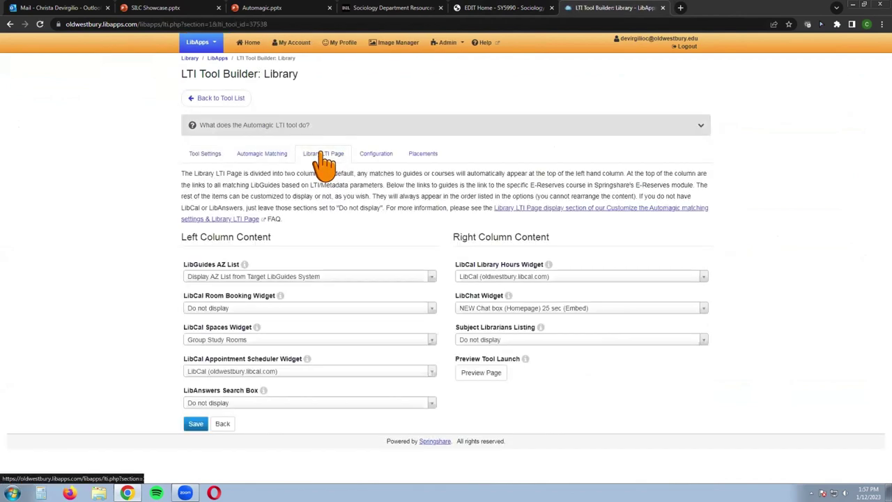
{"action": "left_click", "coordinate": [487, 373]}
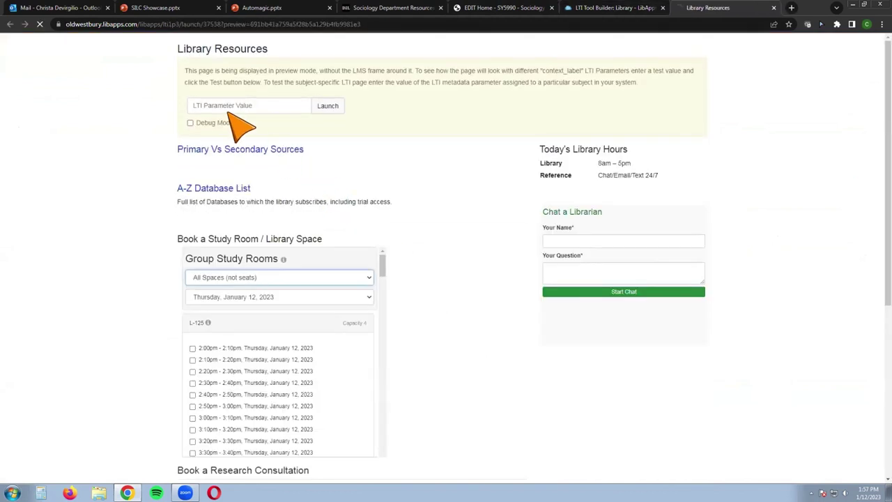
- Launch the preview for sy5990 with Debug Mode on and review the matched SY5990 guide
{"action": "left_click", "coordinate": [227, 105]}
{"action": "type", "text": "sy5990"}
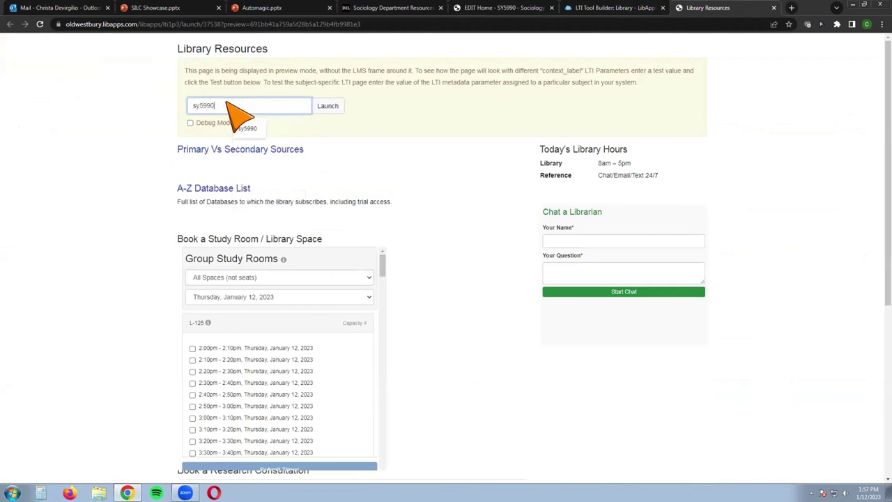
{"action": "left_click", "coordinate": [190, 122]}
{"action": "left_click", "coordinate": [325, 105]}
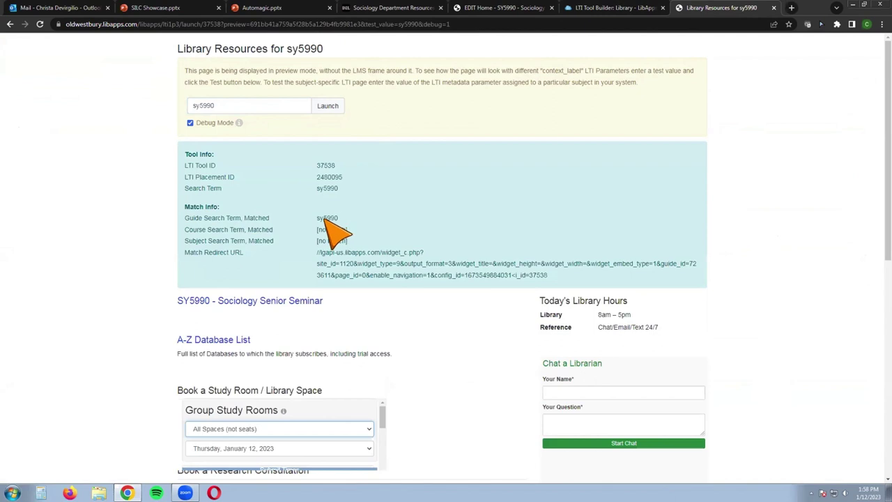
{"action": "scroll", "coordinate": [613, 226], "scroll_direction": "down", "scroll_amount": 2}
{"action": "scroll", "coordinate": [609, 218], "scroll_direction": "down", "scroll_amount": 2}
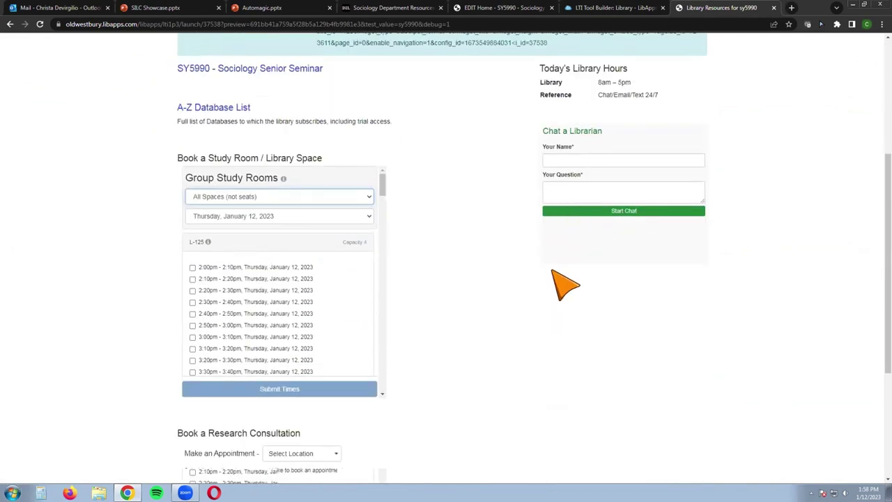
{"action": "scroll", "coordinate": [565, 282], "scroll_direction": "down", "scroll_amount": 2}
{"action": "scroll", "coordinate": [553, 272], "scroll_direction": "up", "scroll_amount": 2}
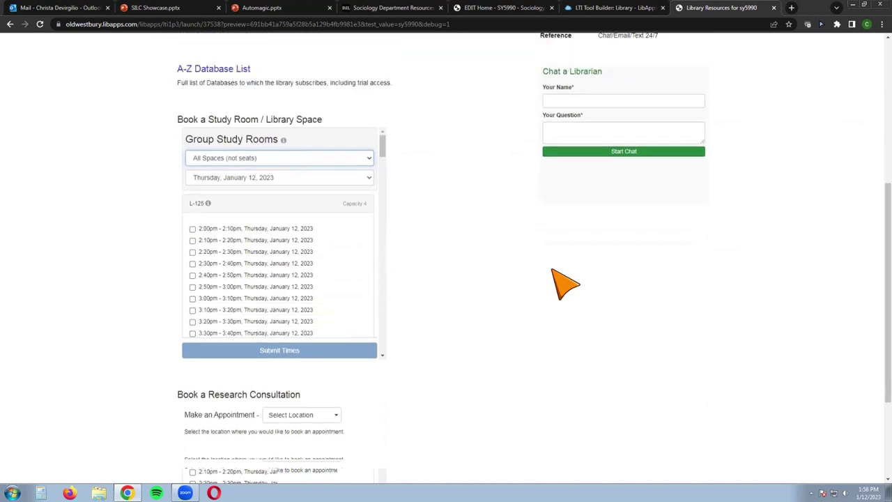
{"action": "scroll", "coordinate": [564, 283], "scroll_direction": "down", "scroll_amount": 1}
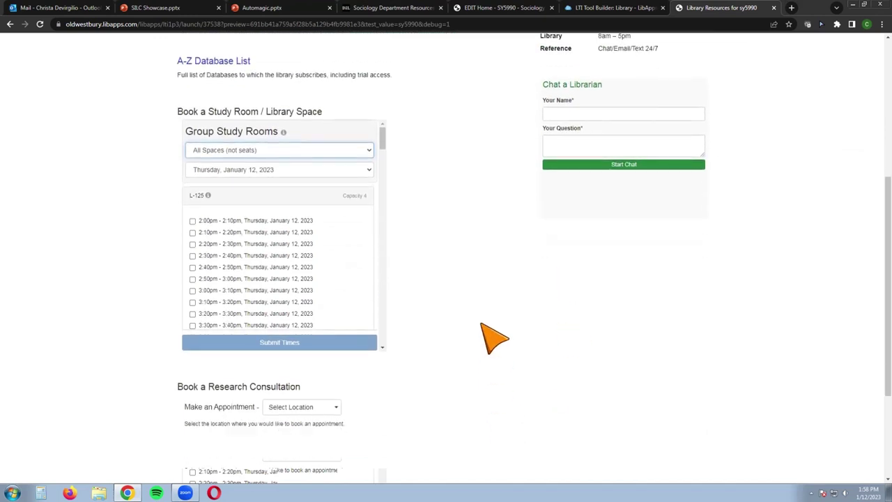
{"action": "scroll", "coordinate": [488, 327], "scroll_direction": "down", "scroll_amount": 1}
{"action": "scroll", "coordinate": [448, 378], "scroll_direction": "up", "scroll_amount": 3}
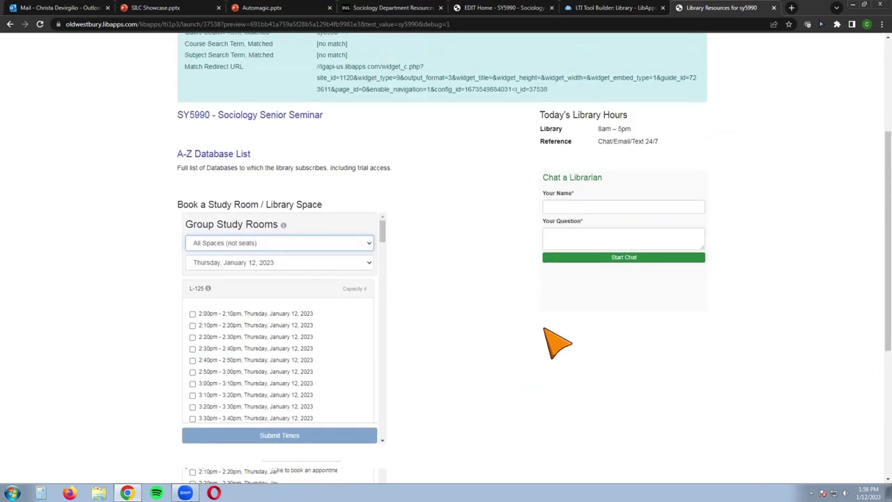